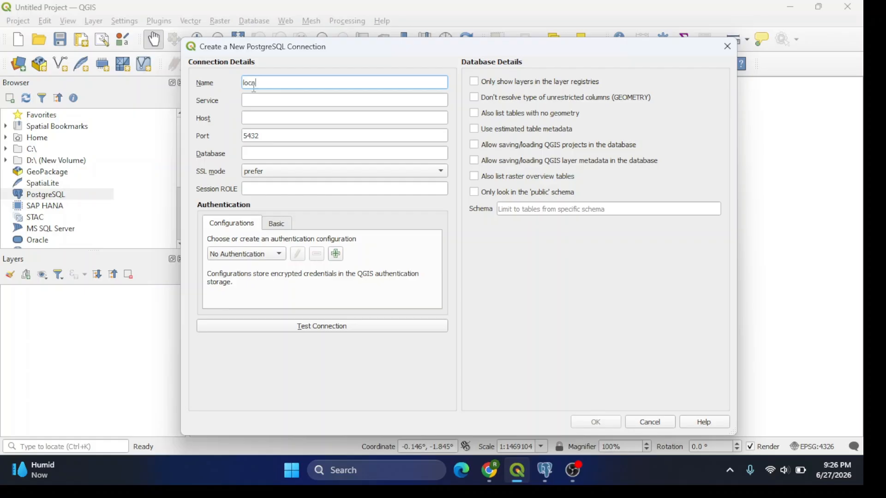
Name the new PostgreSQL connection local_postgres, with host localhost and database importtest
type("postgres")
left_click(280, 119)
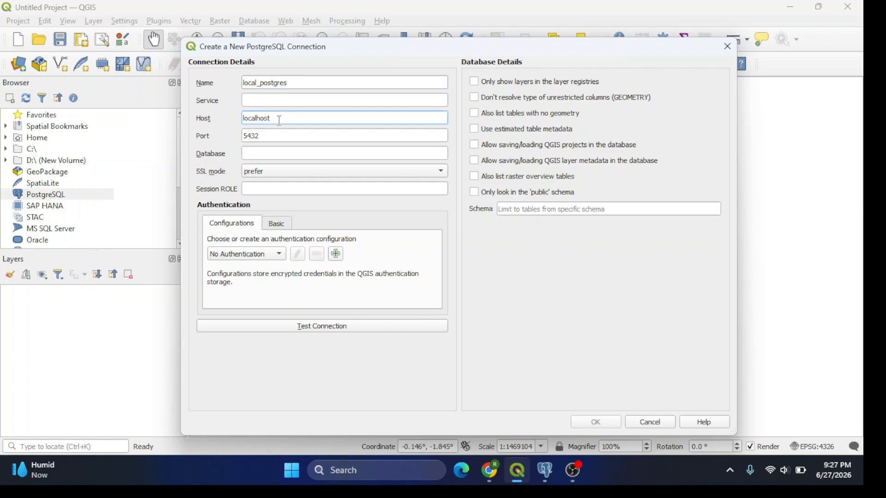
left_click(257, 154)
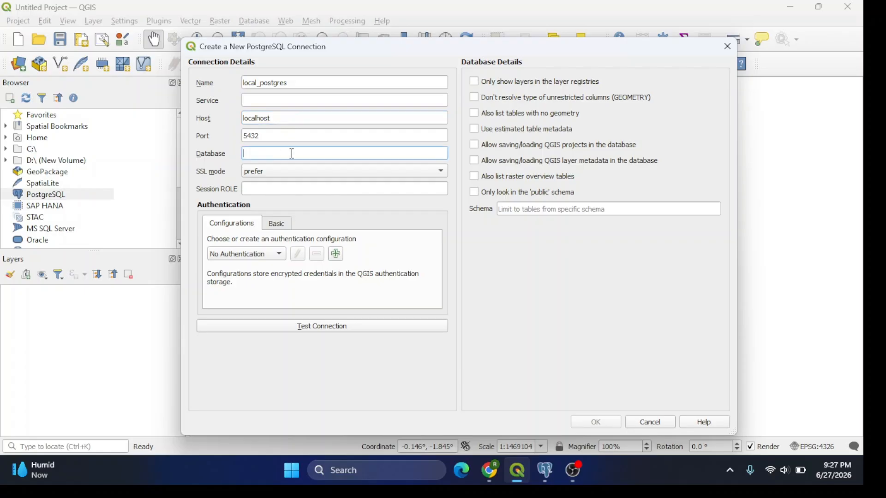
left_click(543, 469)
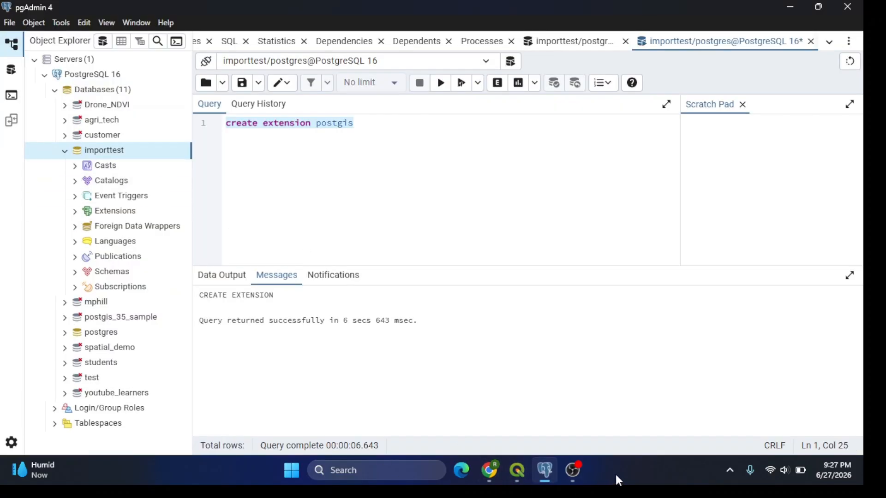
left_click(512, 465)
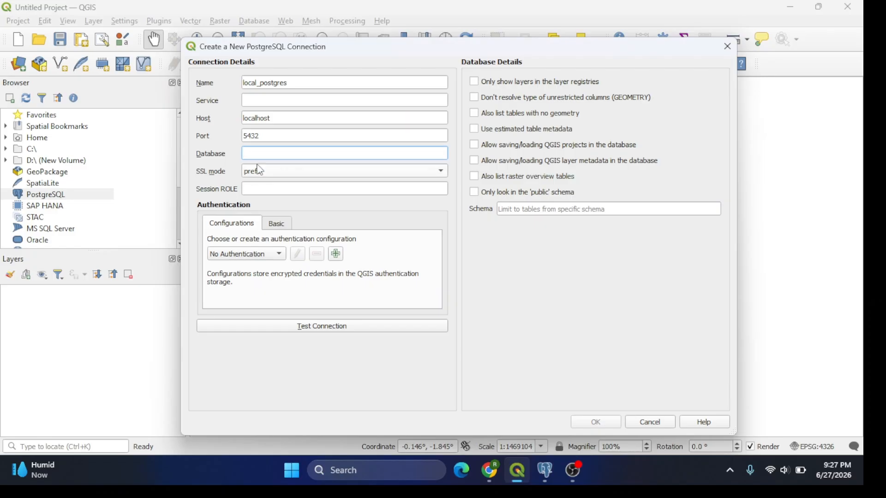
type("importtest")
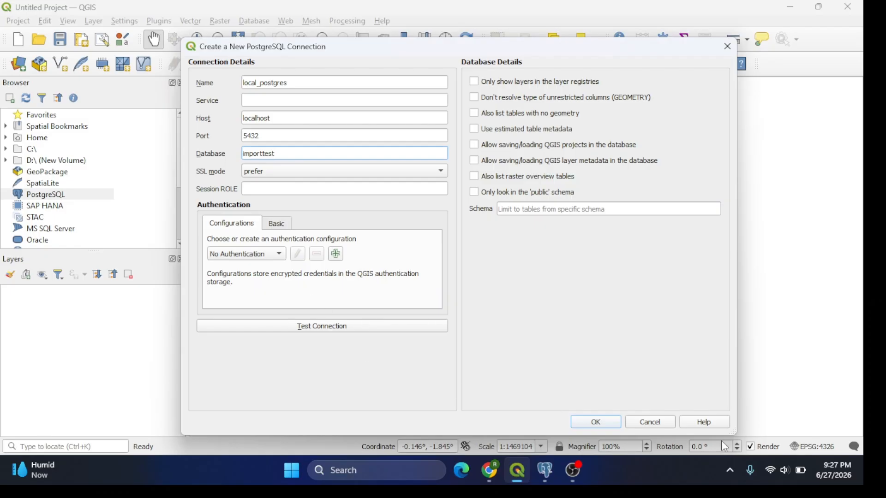
Test the connection with username postgres and the account password, and save the connection
left_click(364, 330)
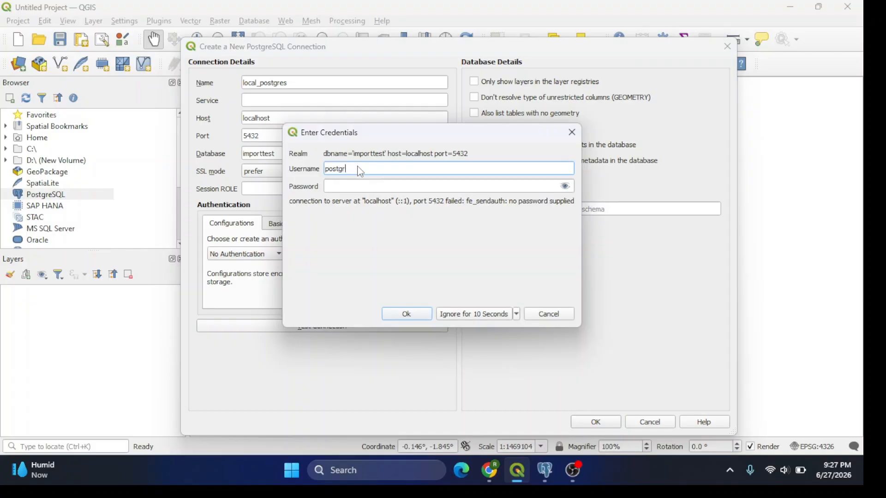
left_click(370, 188)
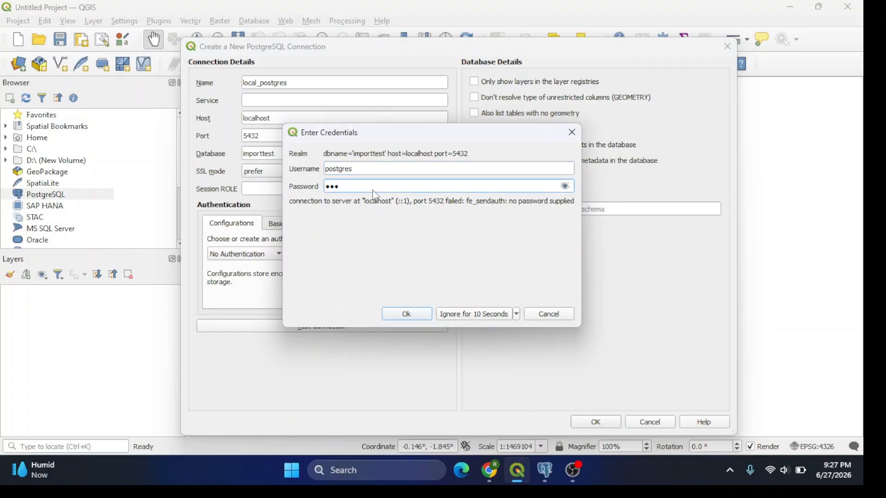
left_click(407, 315)
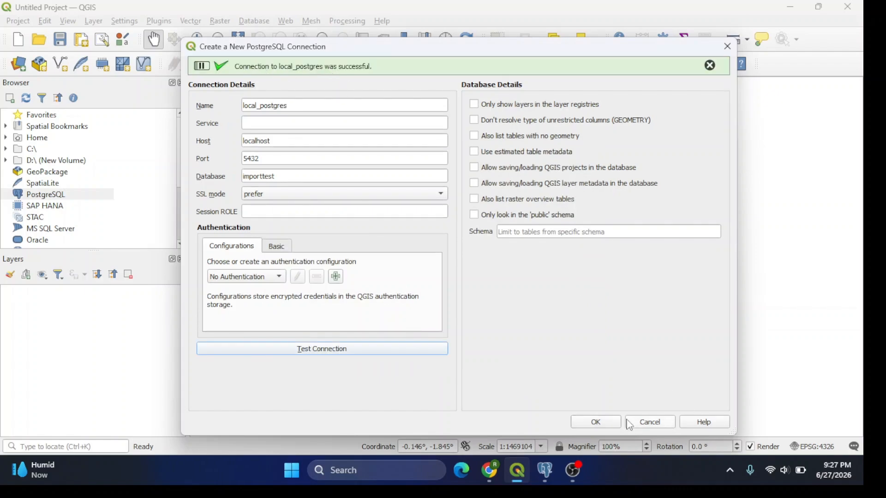
left_click(607, 426)
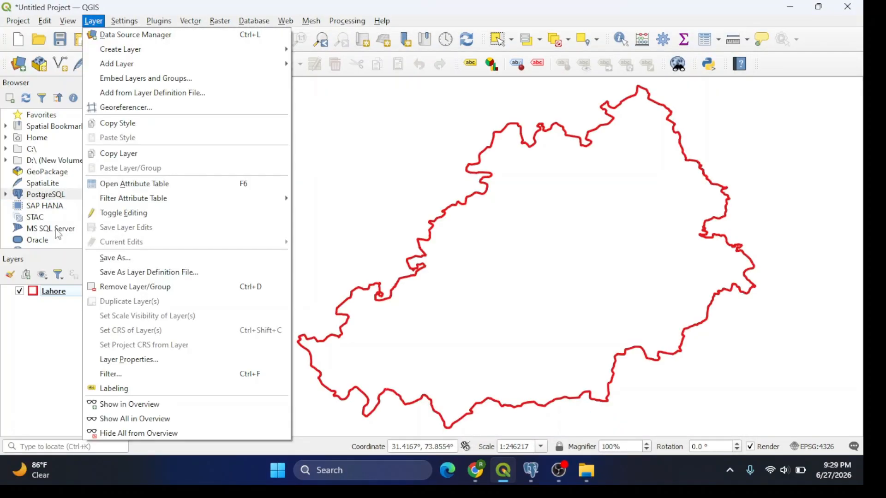
Add the OpenStreetMap XYZ tile layer beneath the Lahore layer and close the Browser
left_click(52, 257)
scroll(63, 231, "down", 3)
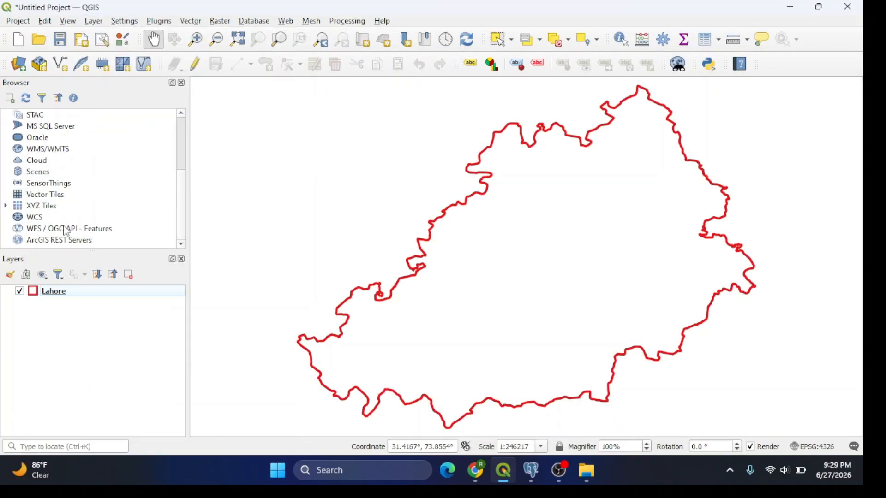
left_click(14, 210)
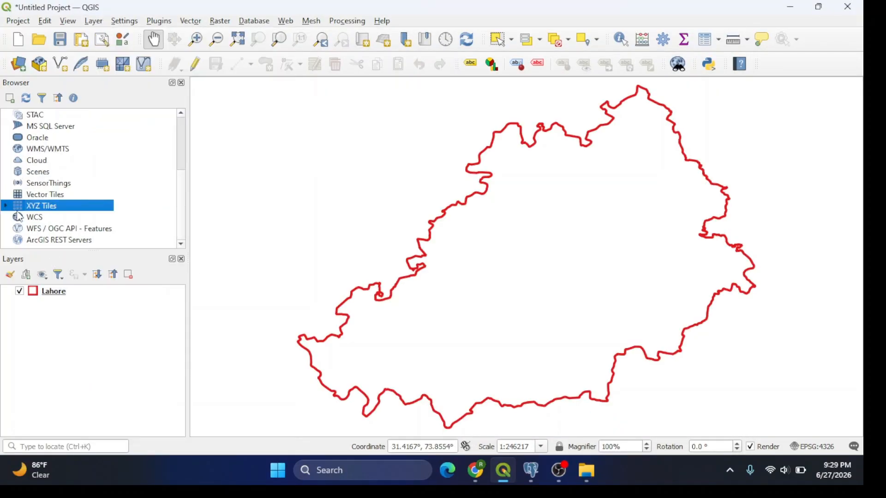
left_click(5, 206)
left_click(48, 229)
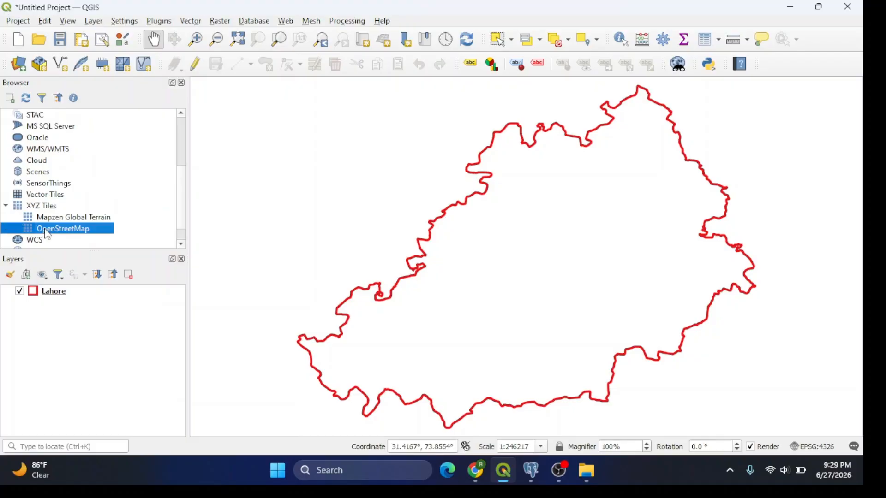
left_click_drag(54, 234, 51, 312)
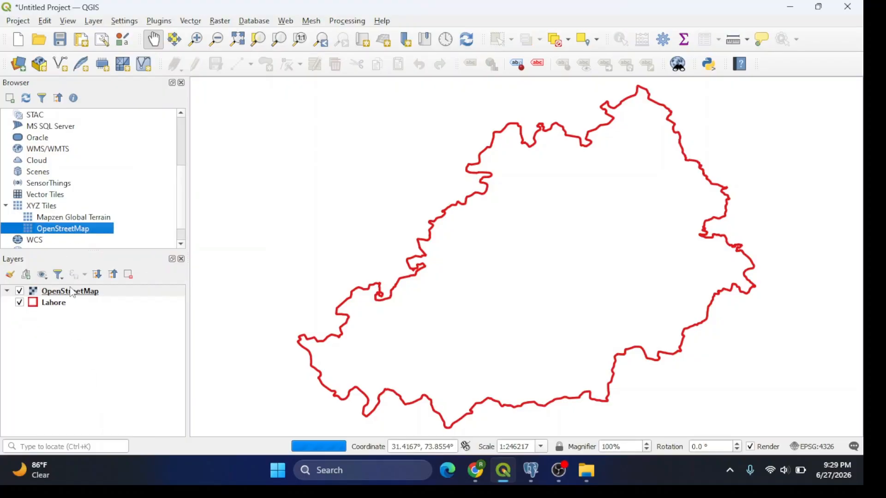
left_click_drag(64, 298, 61, 317)
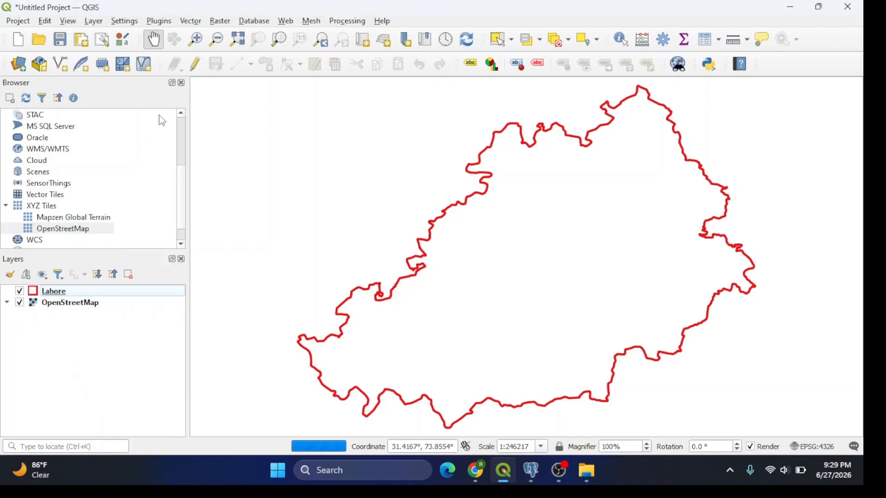
left_click(181, 83)
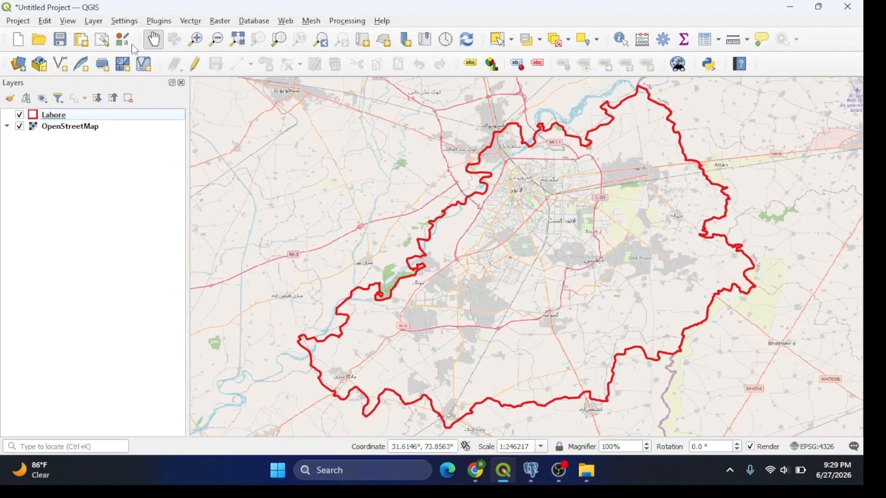
Open DB Manager and expand the public schema of the local_postgres PostgreSQL connection
left_click(161, 22)
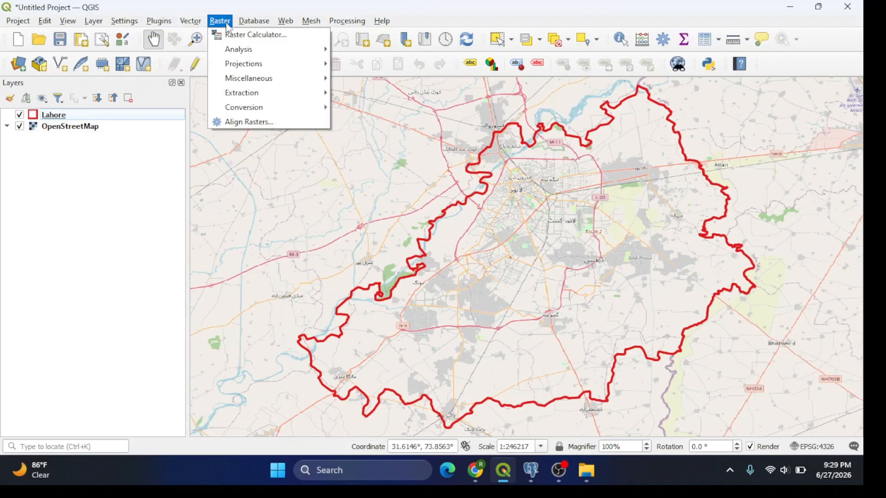
left_click(253, 22)
left_click(253, 22)
left_click(262, 48)
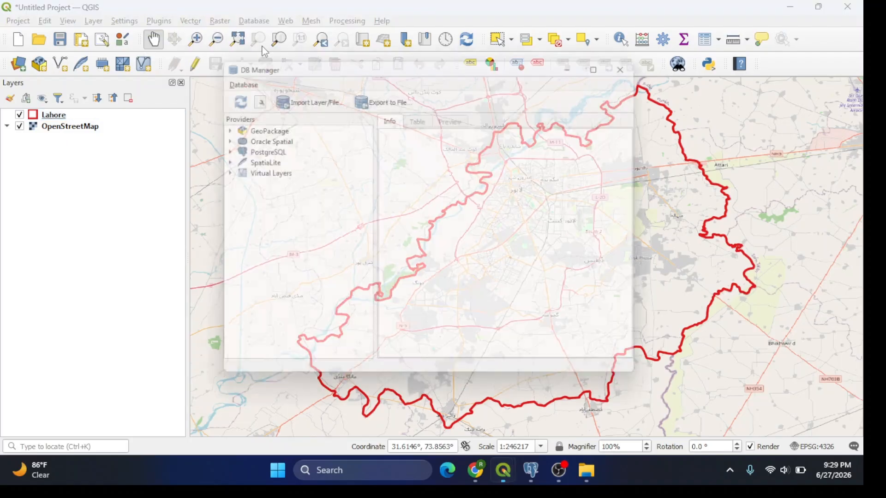
left_click(223, 149)
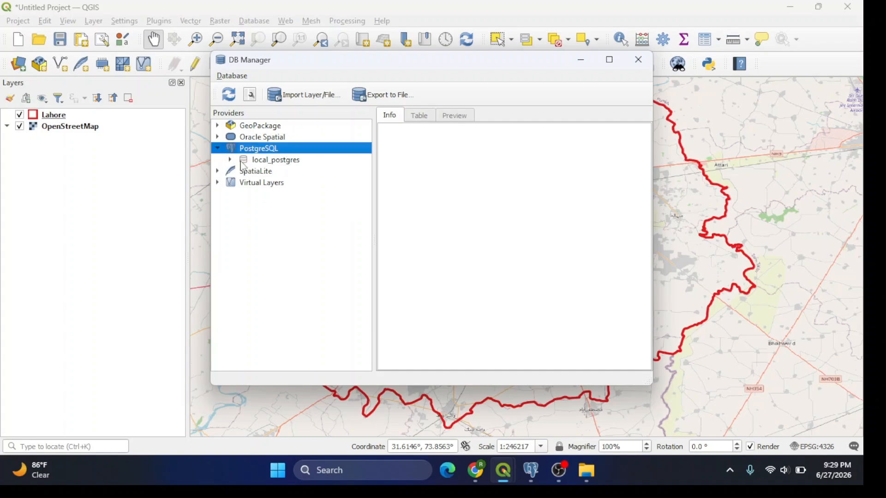
left_click(258, 159)
left_click(266, 171)
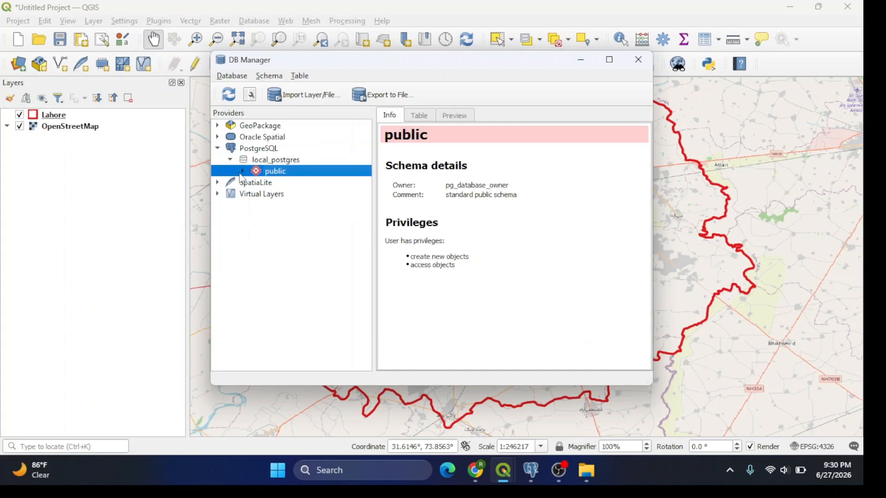
left_click(243, 171)
Set up a vector layer import of Lahore into local_postgres, using schema public and table name Lahore
left_click(277, 162)
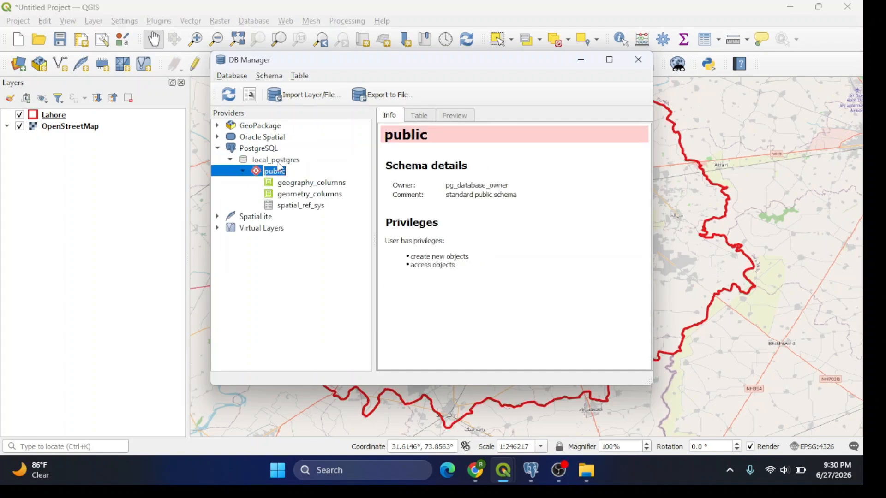
left_click(295, 96)
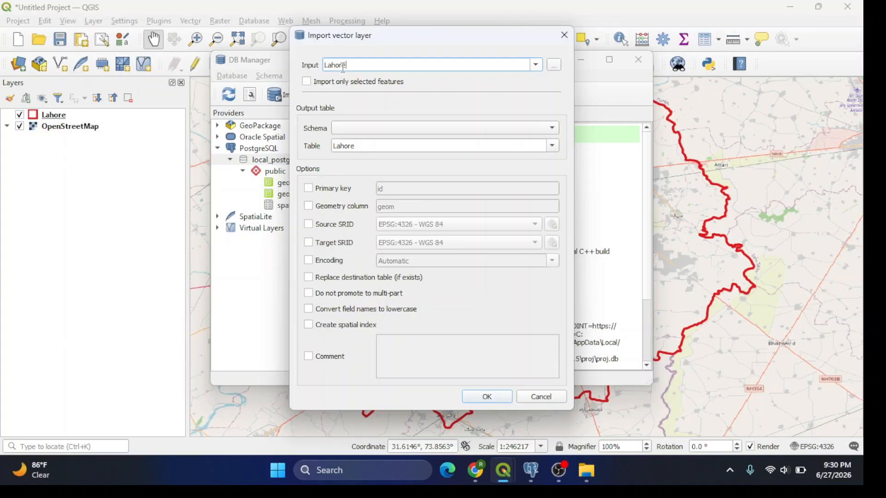
left_click(418, 128)
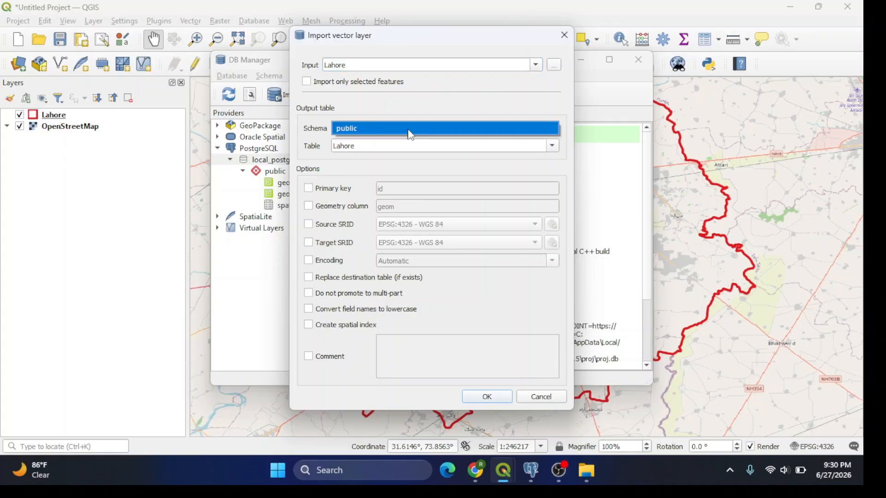
left_click(408, 129)
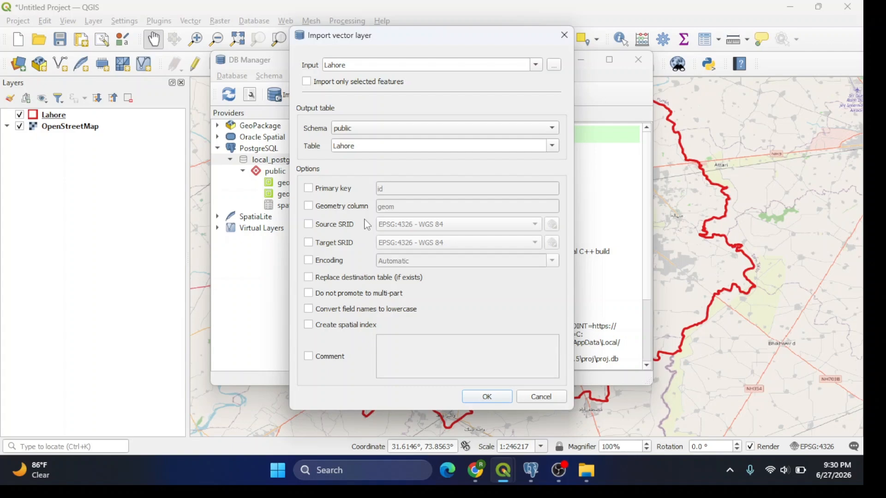
left_click(368, 145)
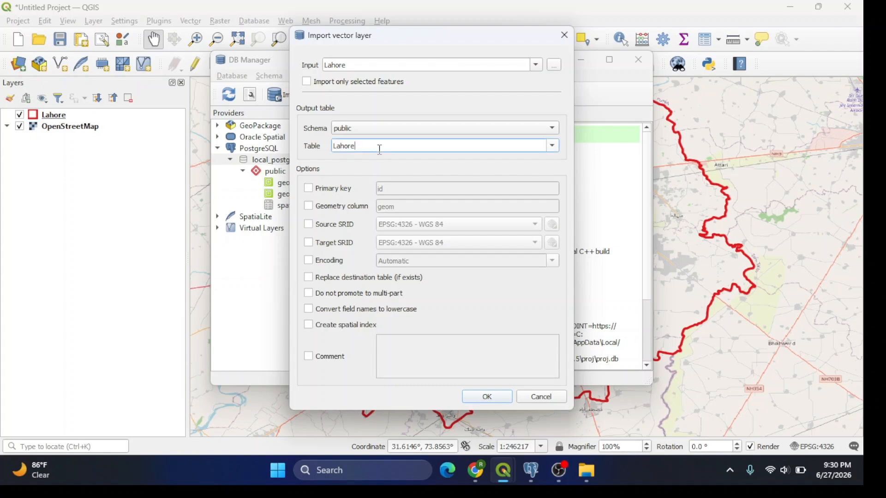
left_click(551, 146)
left_click(516, 145)
Enable primary key id, geometry column geom and lowercase field names, and run the import
left_click(308, 188)
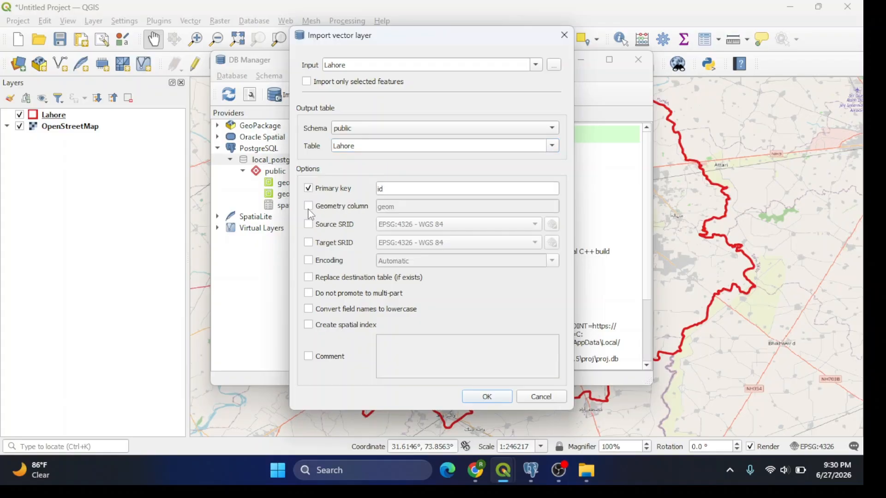
left_click(308, 206)
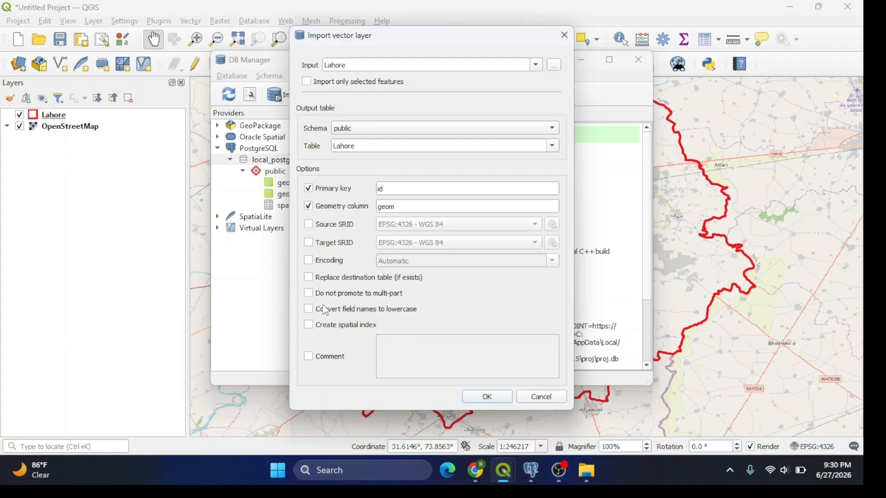
left_click(308, 309)
left_click(465, 396)
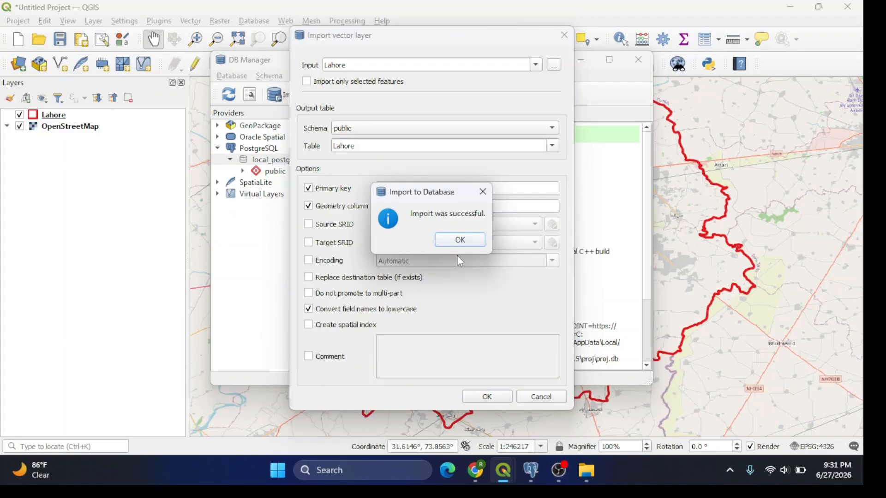
left_click(462, 244)
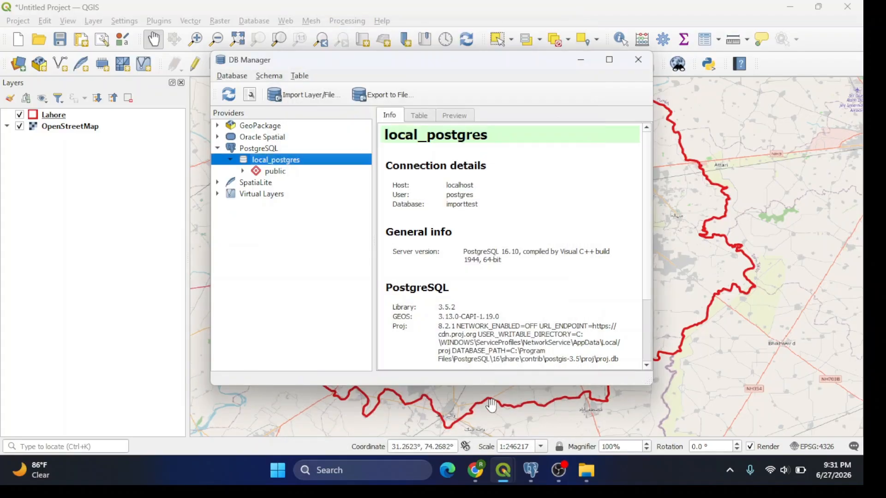
Switch to pgAdmin, refresh the importtest database and list the tables in its public schema
left_click(532, 471)
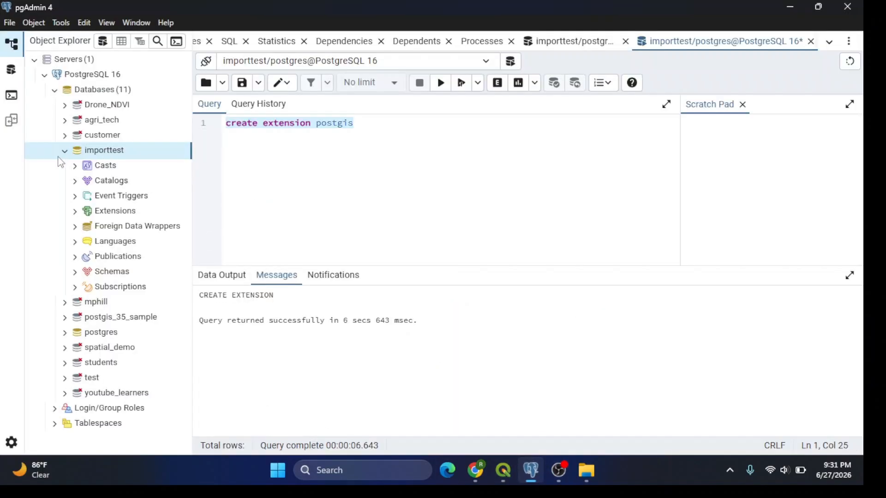
right_click(110, 152)
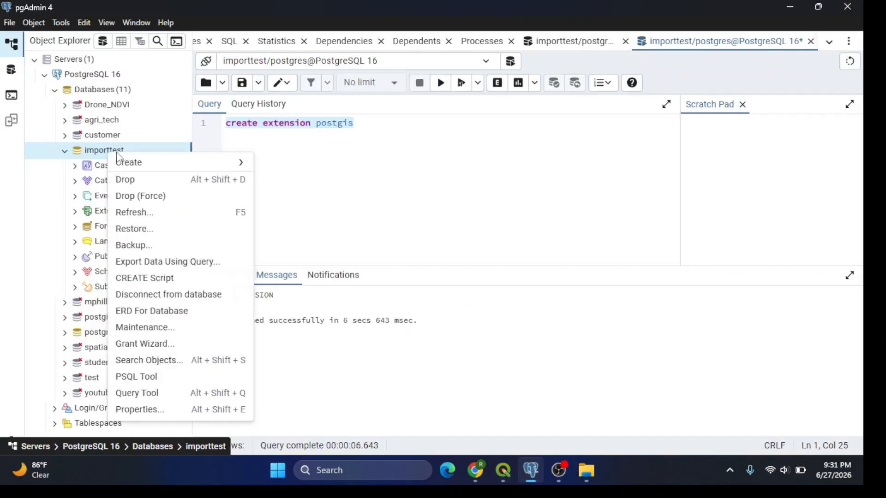
left_click(141, 214)
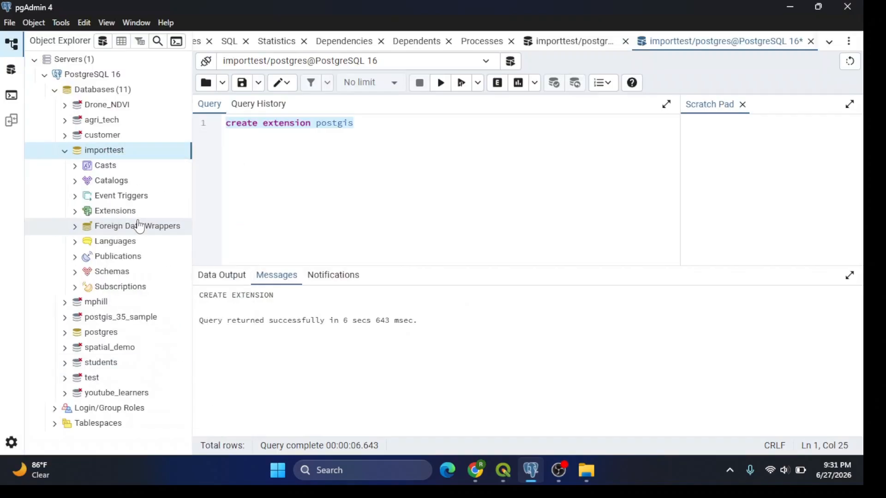
left_click(76, 272)
left_click(93, 287)
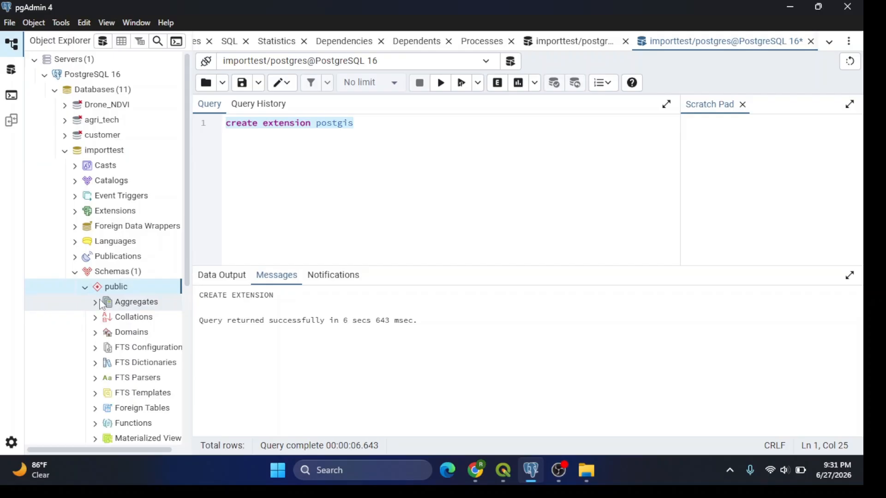
scroll(148, 365, "down", 2)
scroll(143, 351, "down", 4)
left_click(120, 245)
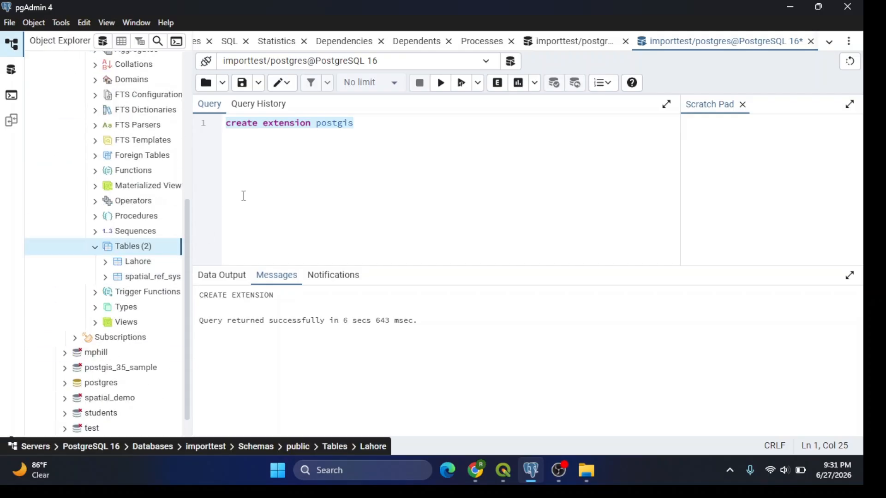
Write and run the query SELECT * FROM "Lahore"; on the importtest database and review the returned columns
left_click(326, 156)
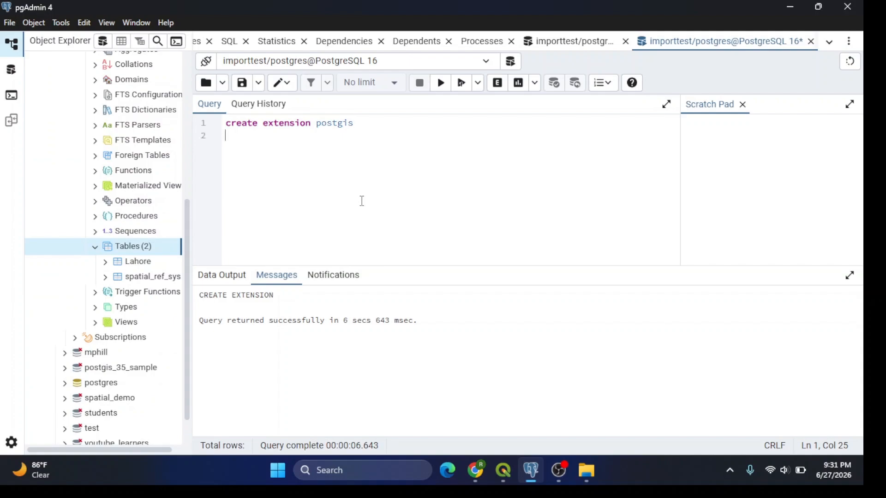
key("Return")
type("select ")
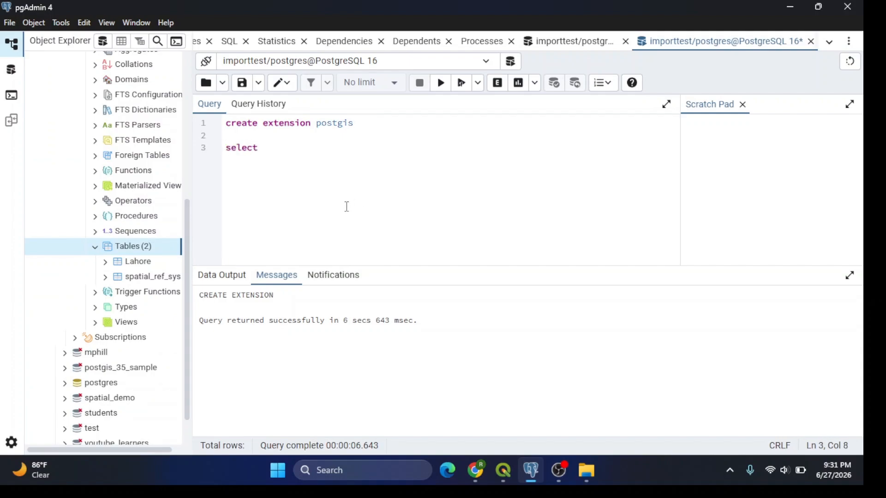
type("* from")
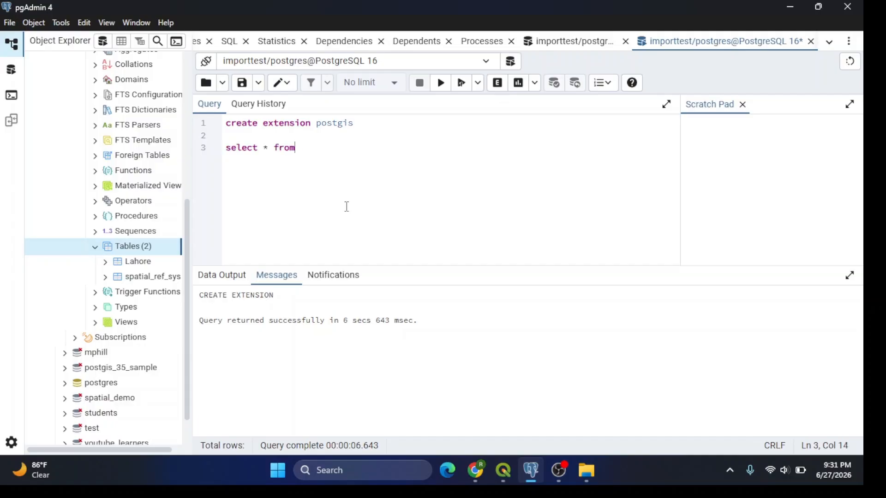
type(" Lahore")
left_click(441, 83)
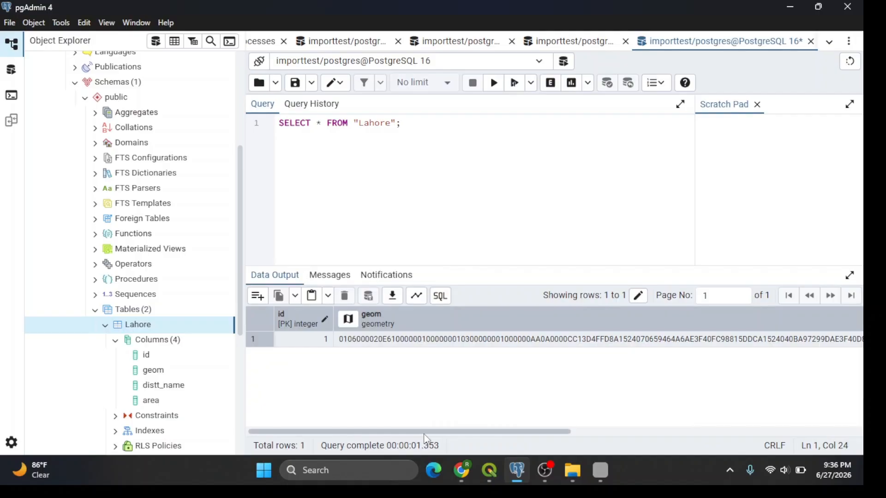
left_click_drag(443, 433, 348, 418)
Switch to the QGIS project, examine the Lahore layer's attribute table and close it
mouse_move(492, 477)
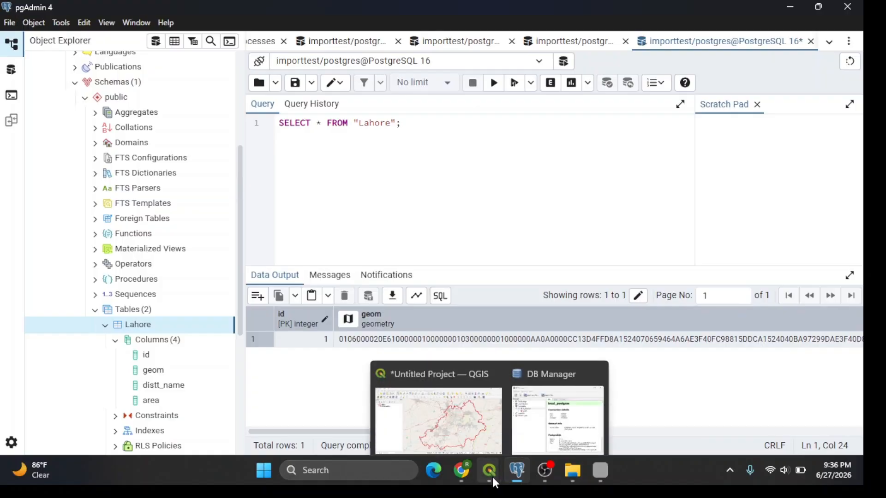
left_click(438, 401)
left_click(51, 119)
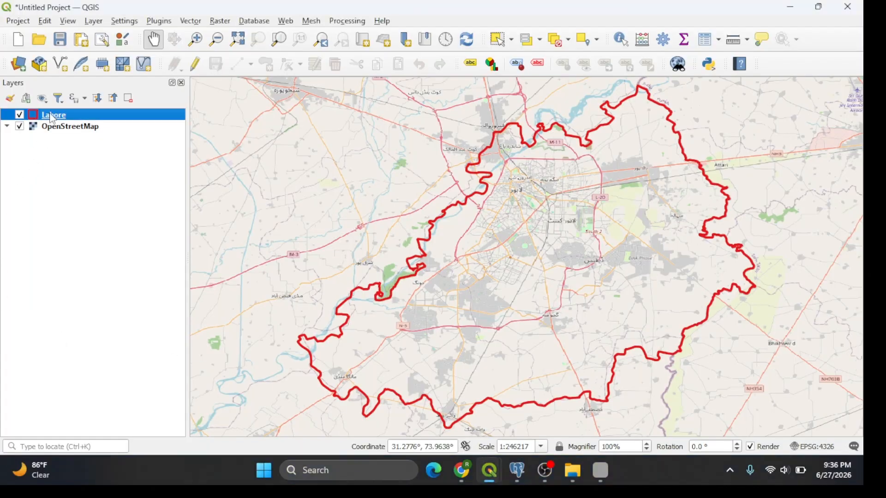
right_click(49, 114)
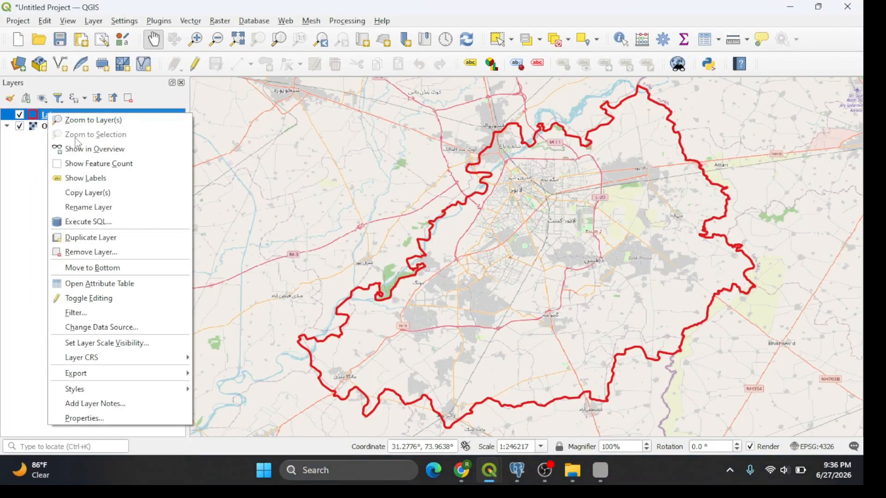
left_click(109, 283)
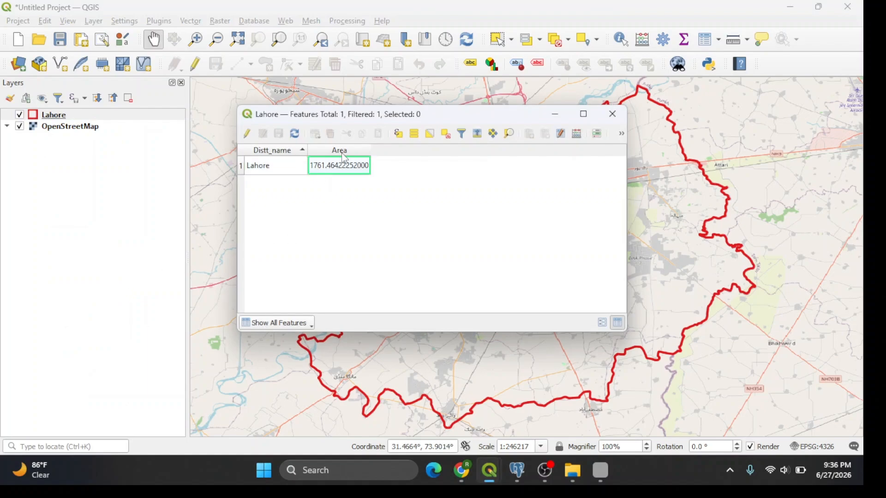
left_click(613, 114)
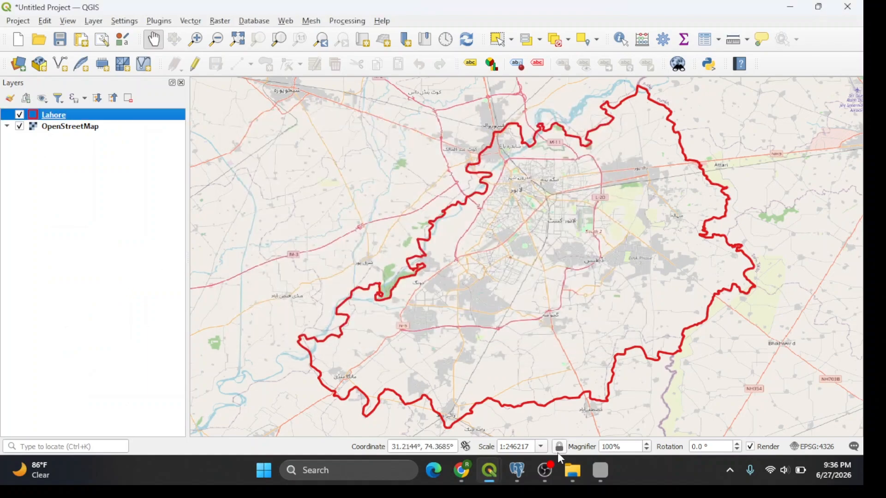
Switch back to pgAdmin and compare the query result's distt_name and area columns with the Lahore layer in QGIS
left_click(518, 473)
left_click_drag(536, 432, 864, 425)
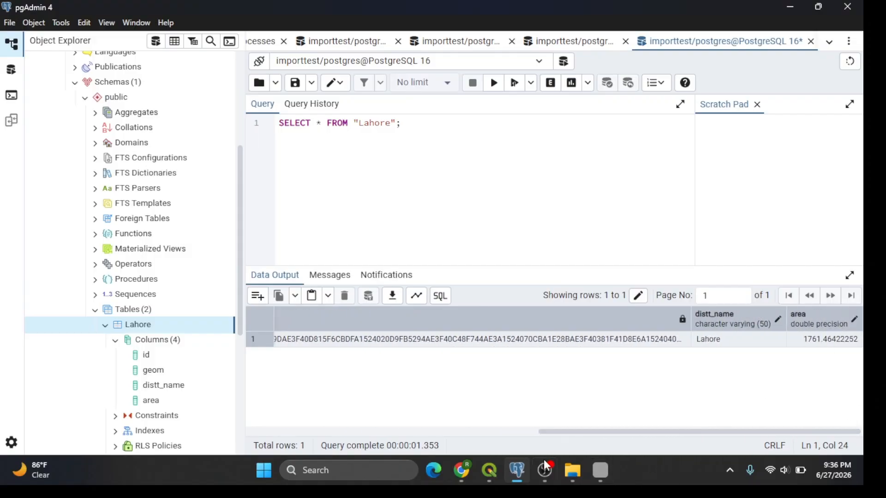
mouse_move(500, 477)
left_click(420, 393)
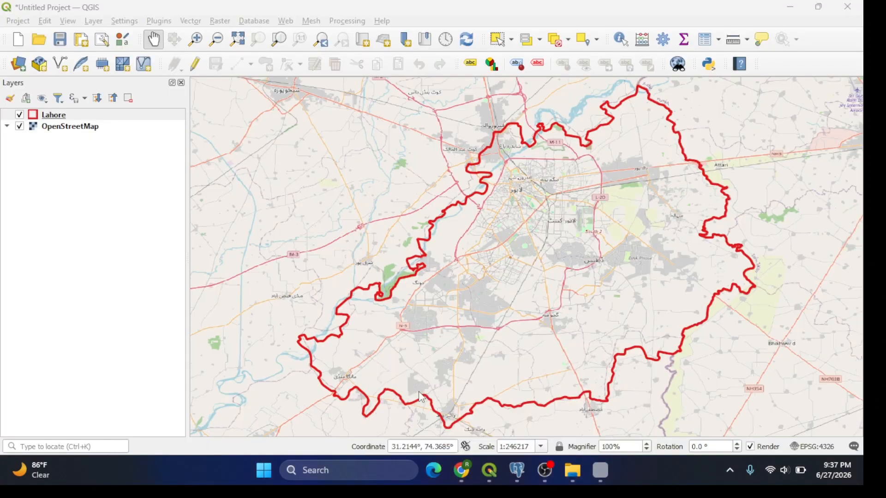
left_click(518, 471)
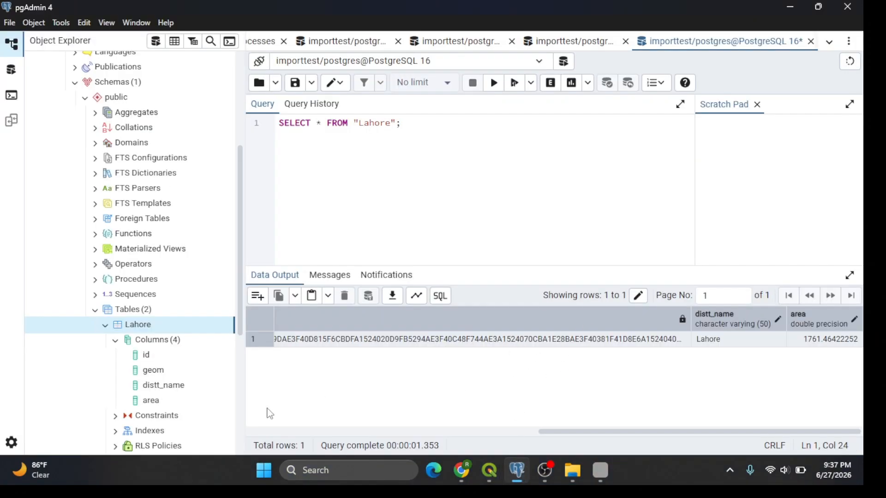
left_click(544, 470)
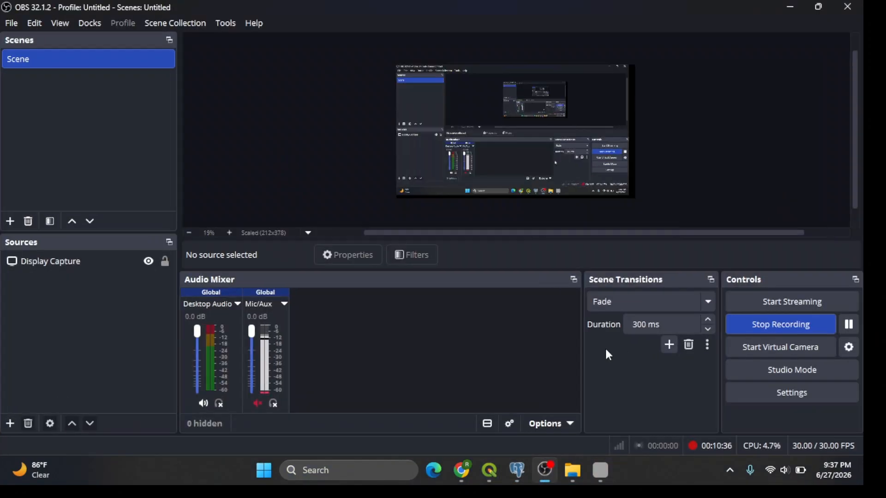